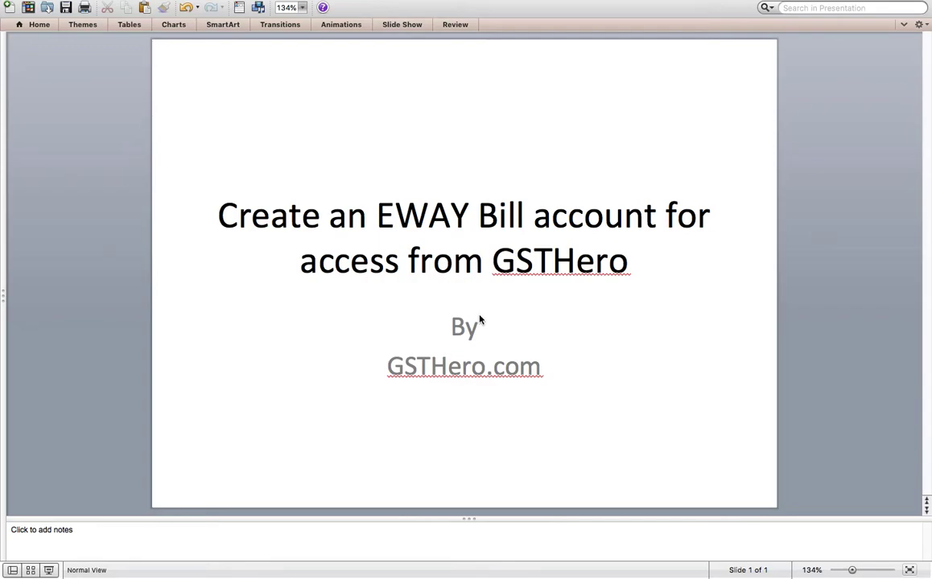
Switch to the e-Way Bill portal and choose For GSP under Registration
key(ctrl+Right)
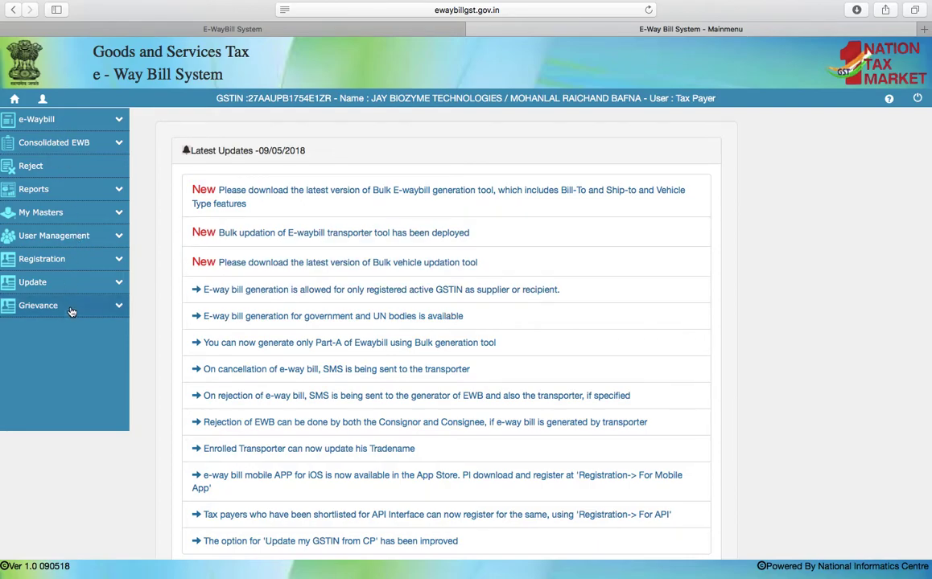
click(115, 262)
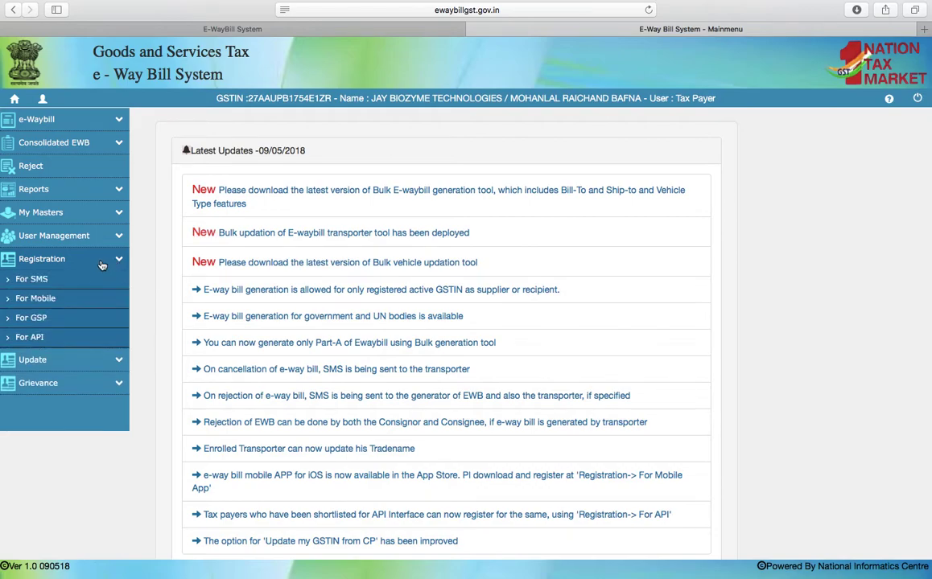
click(35, 322)
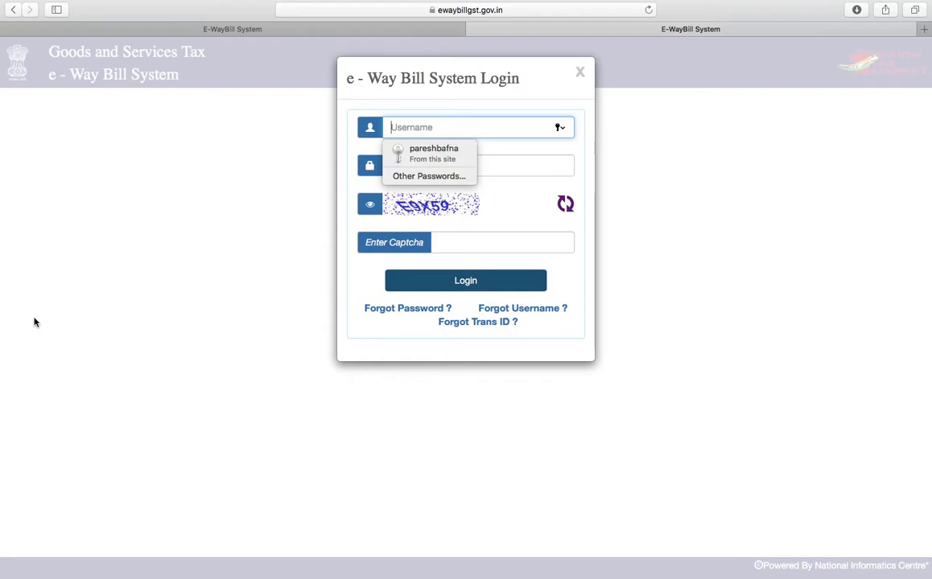
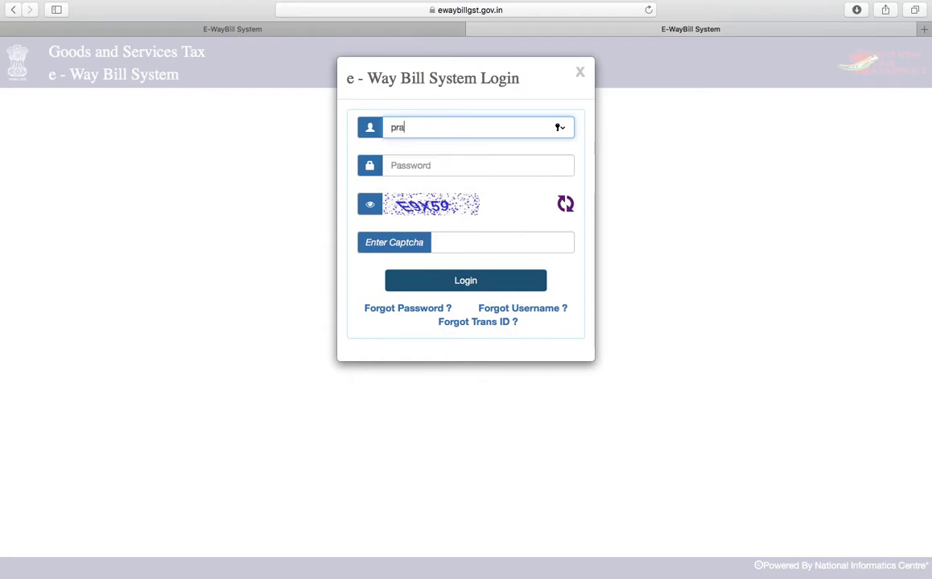
Log in to the portal with the username, password and captcha
key(Tab)
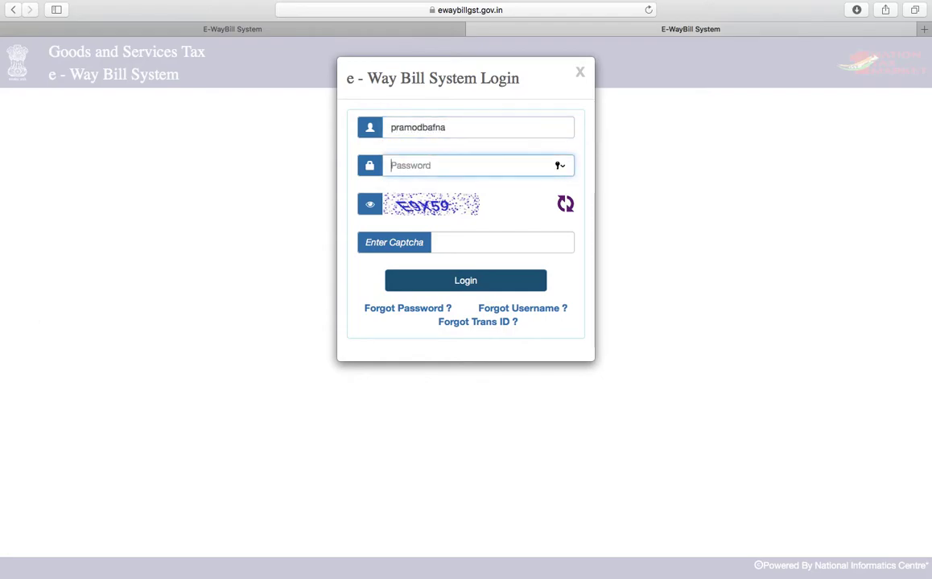
text(••••••••••)
key(Tab)
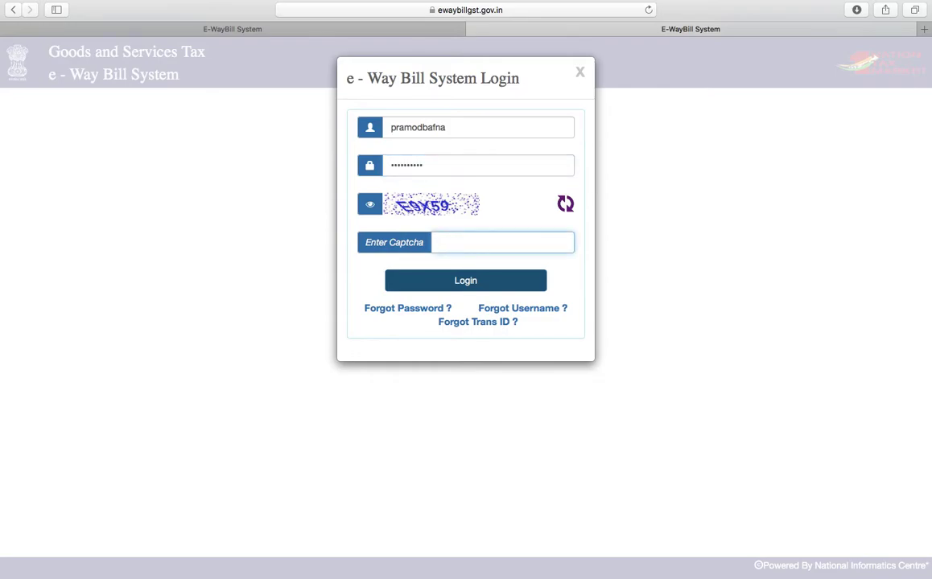
text(E9X59)
click(470, 283)
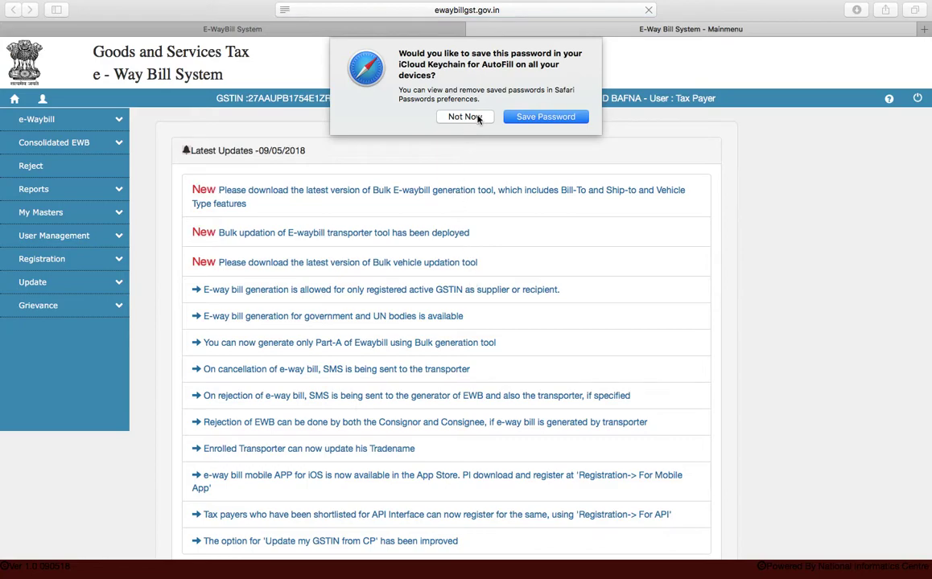
Decline saving the password and open the Register your GST Suvidha Provider page
click(479, 117)
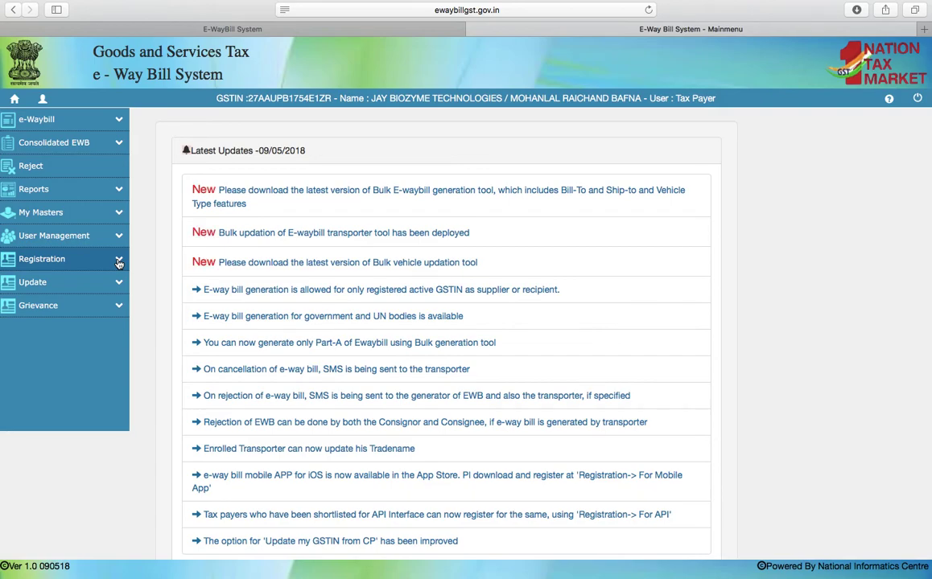
click(118, 261)
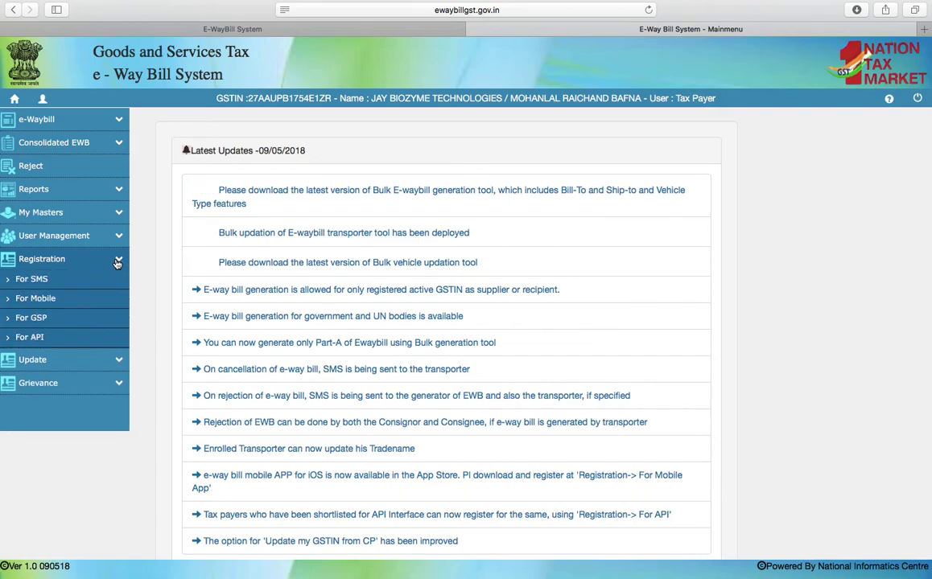
click(32, 319)
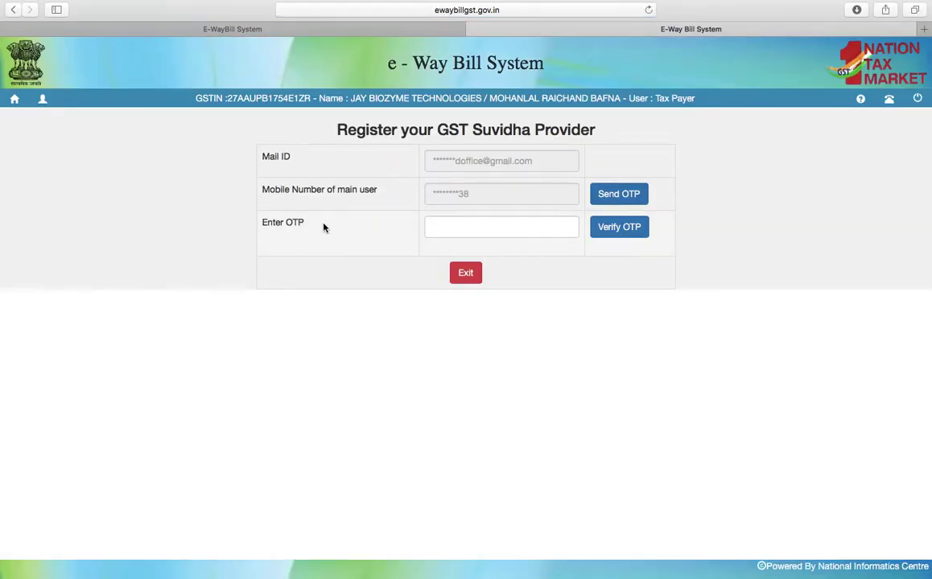
Send an OTP to the main user's registered mobile, ready to enter it
click(610, 200)
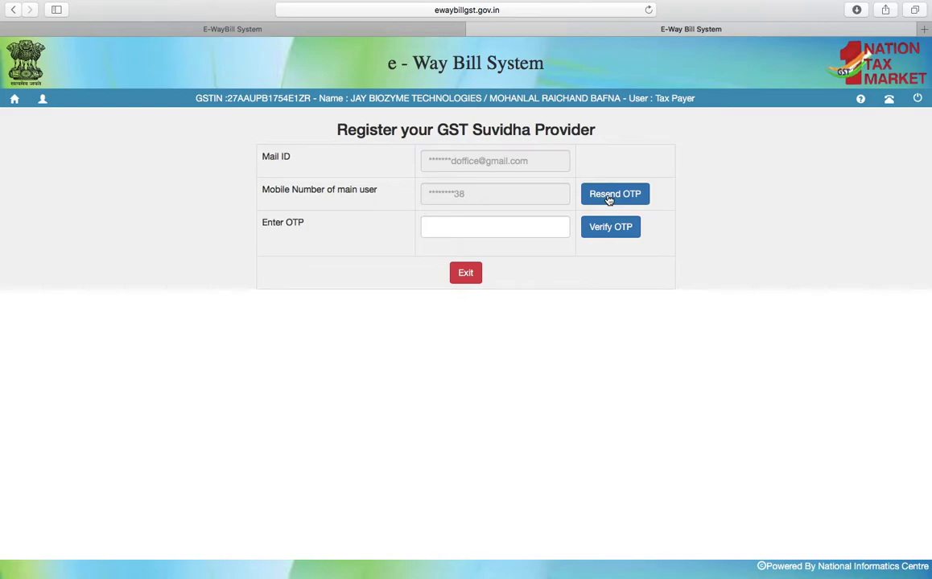
click(516, 228)
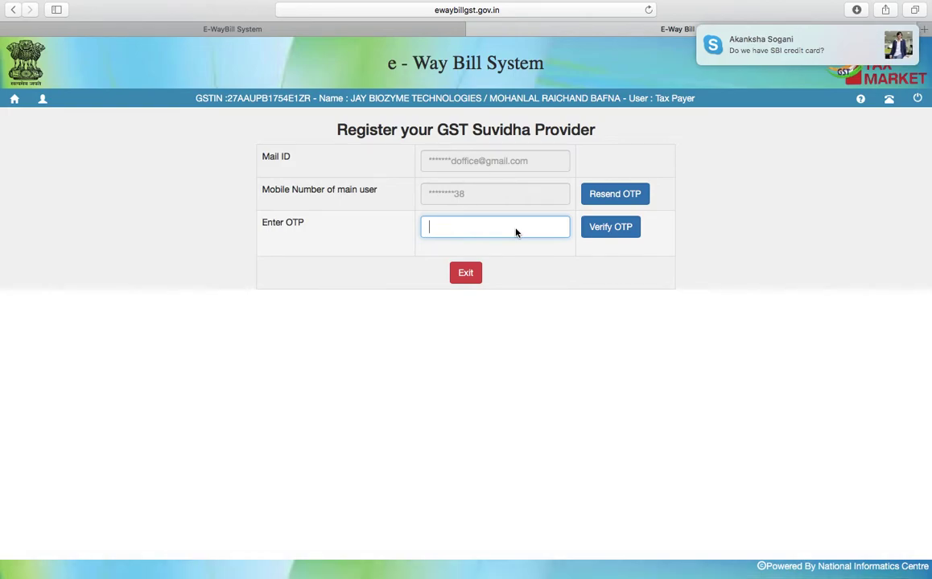
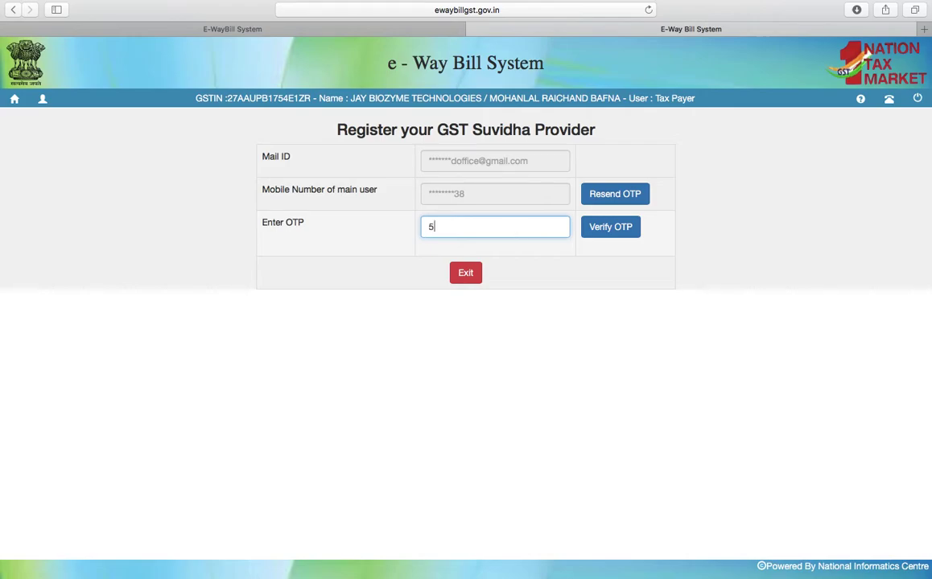
Enter the received six-digit OTP and verify it
click(625, 234)
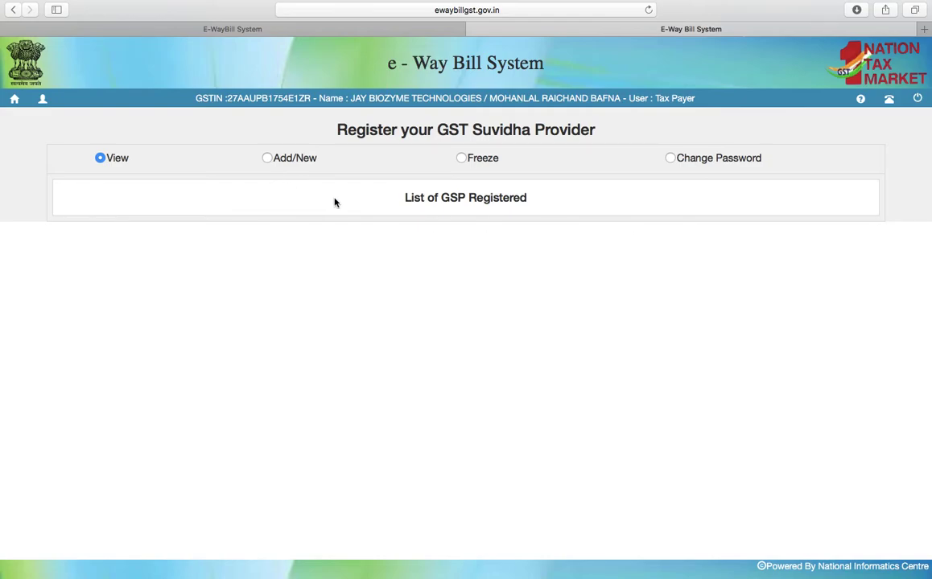
Choose Add/New and select Perennial Systems as the GSP Name
click(267, 158)
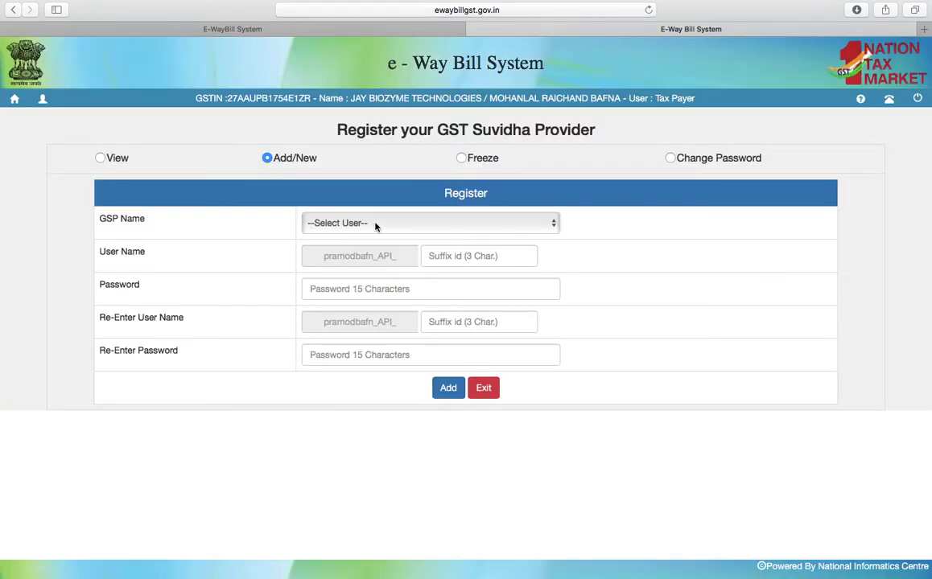
click(375, 225)
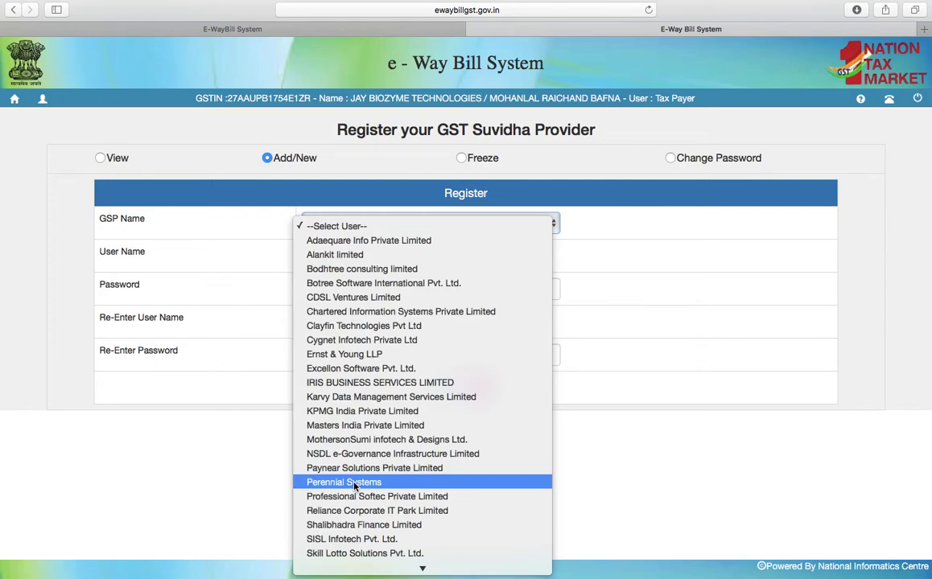
click(354, 483)
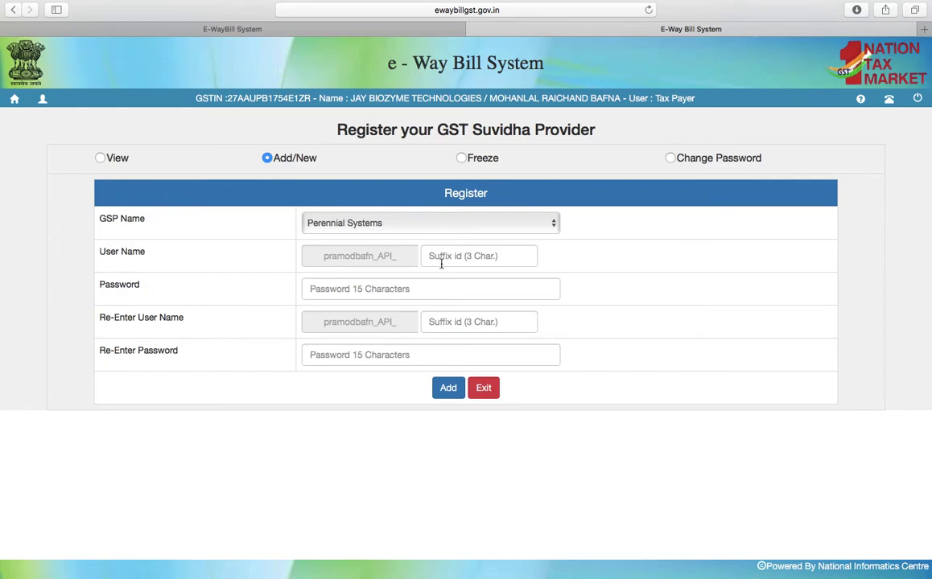
click(440, 256)
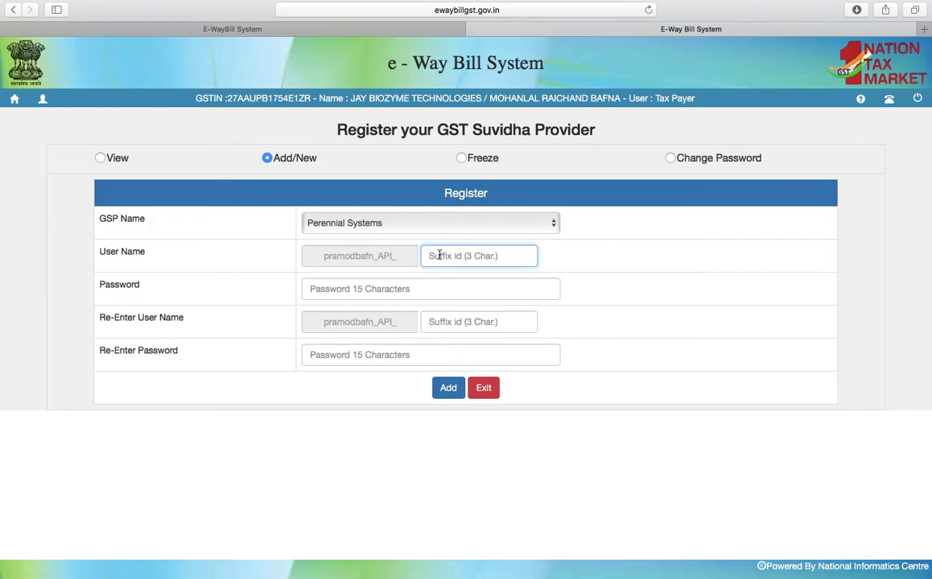
Enter username suffix 123 and a 15-character password, confirm both, keeping Perennial Systems selected
text(123)
click(362, 289)
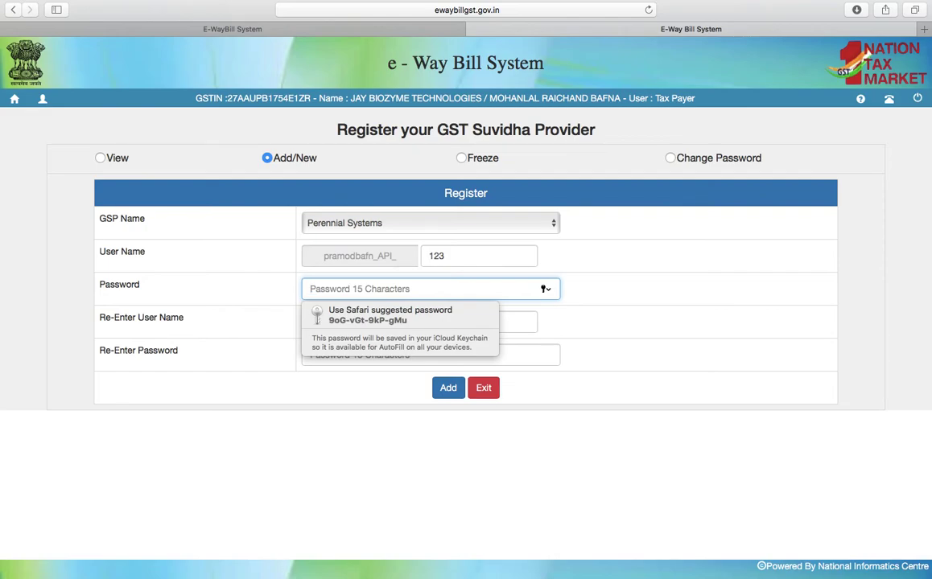
text(••••••)
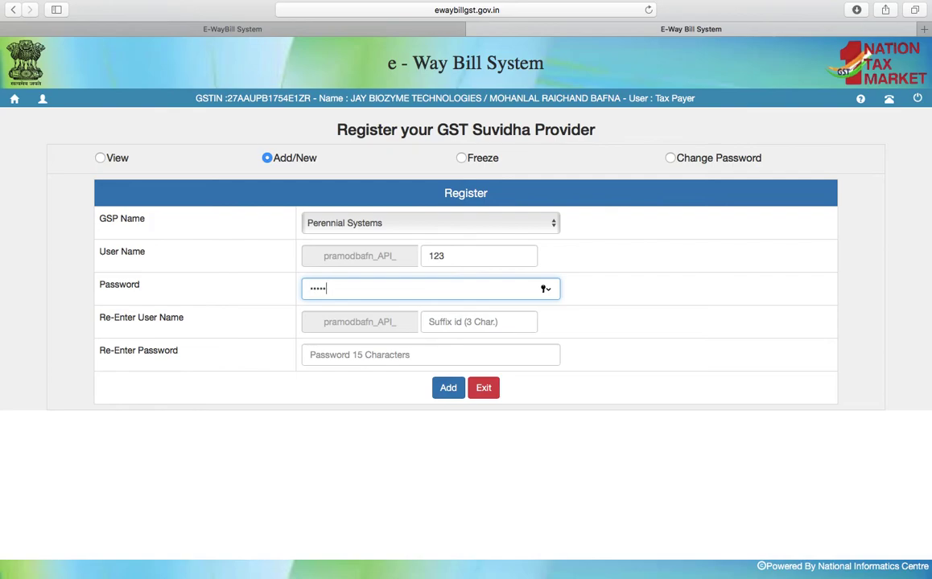
text(•••••••••)
click(479, 322)
text(123)
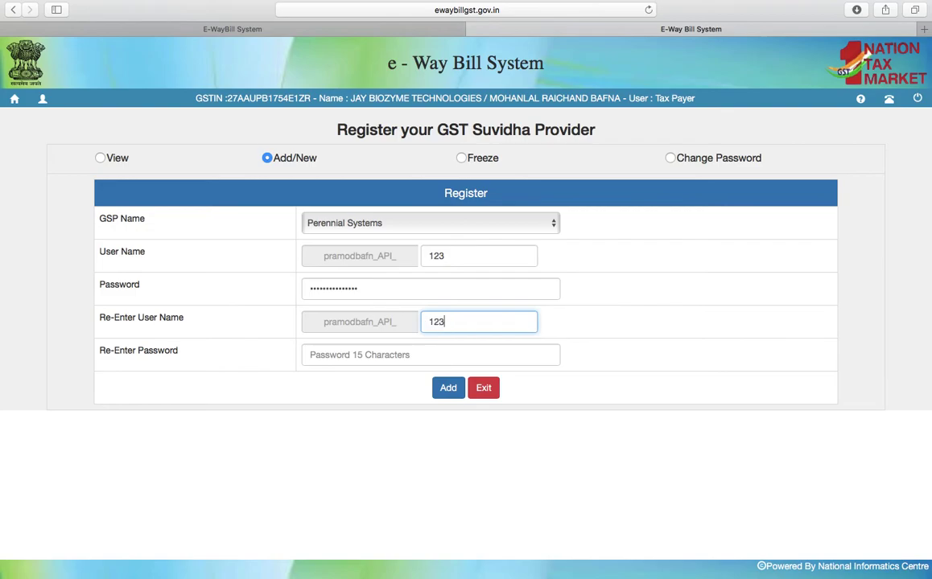
click(310, 355)
text(•••••••)
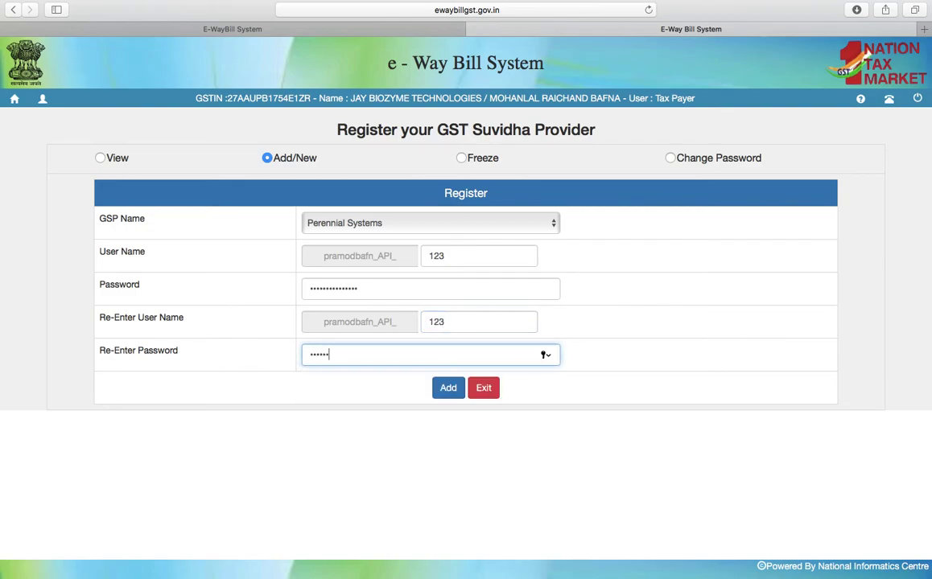
text(••••••••)
click(421, 228)
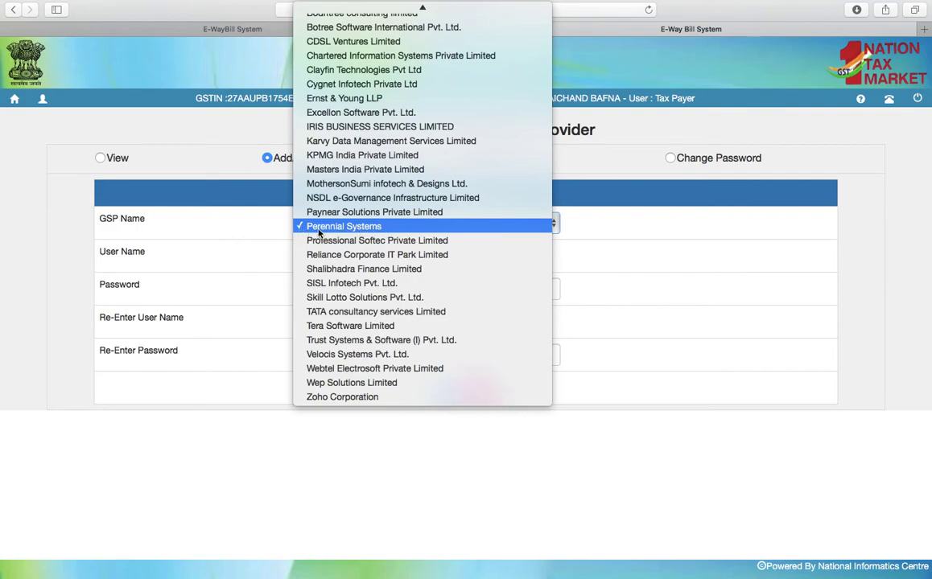
click(583, 240)
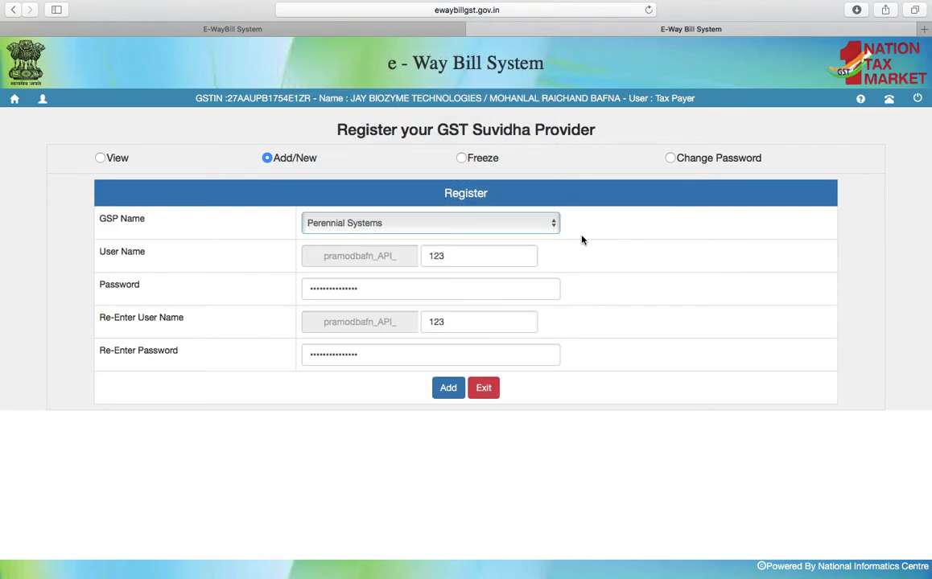
Add the GSP user, decline saving the password, and close the success dialog
click(448, 389)
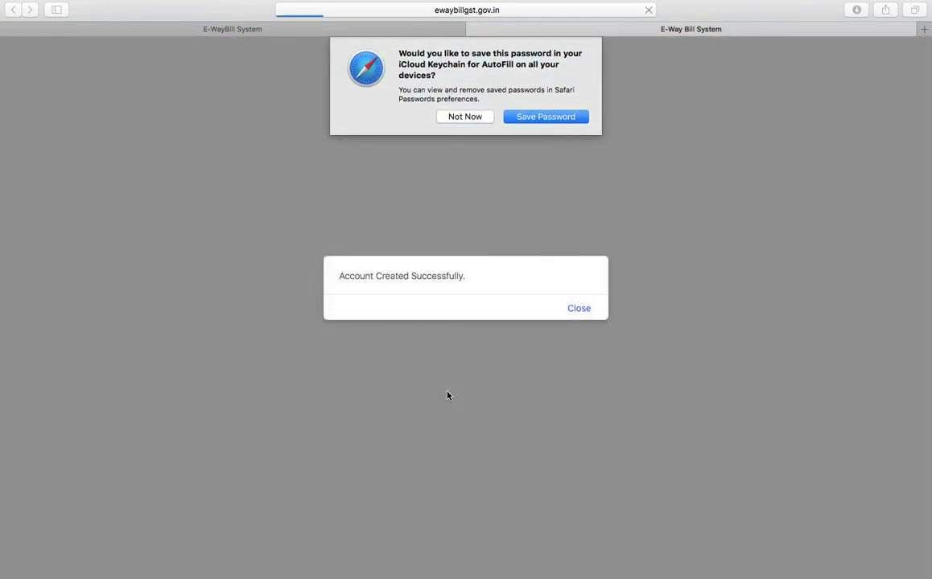
click(472, 118)
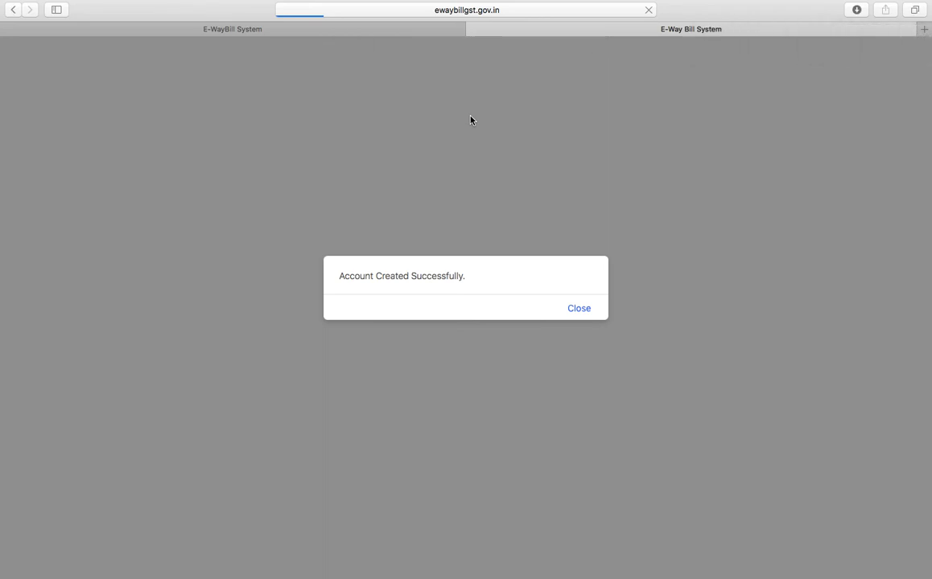
click(578, 309)
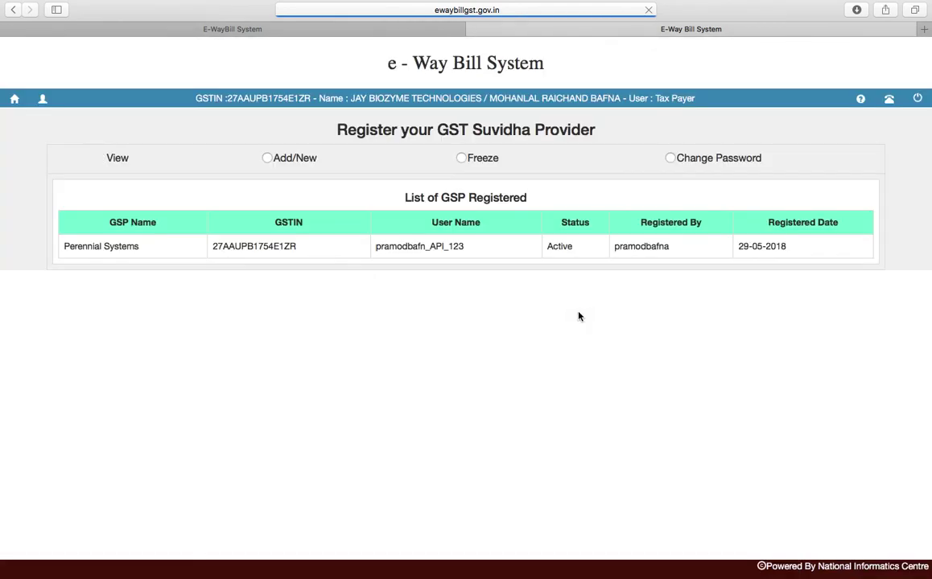